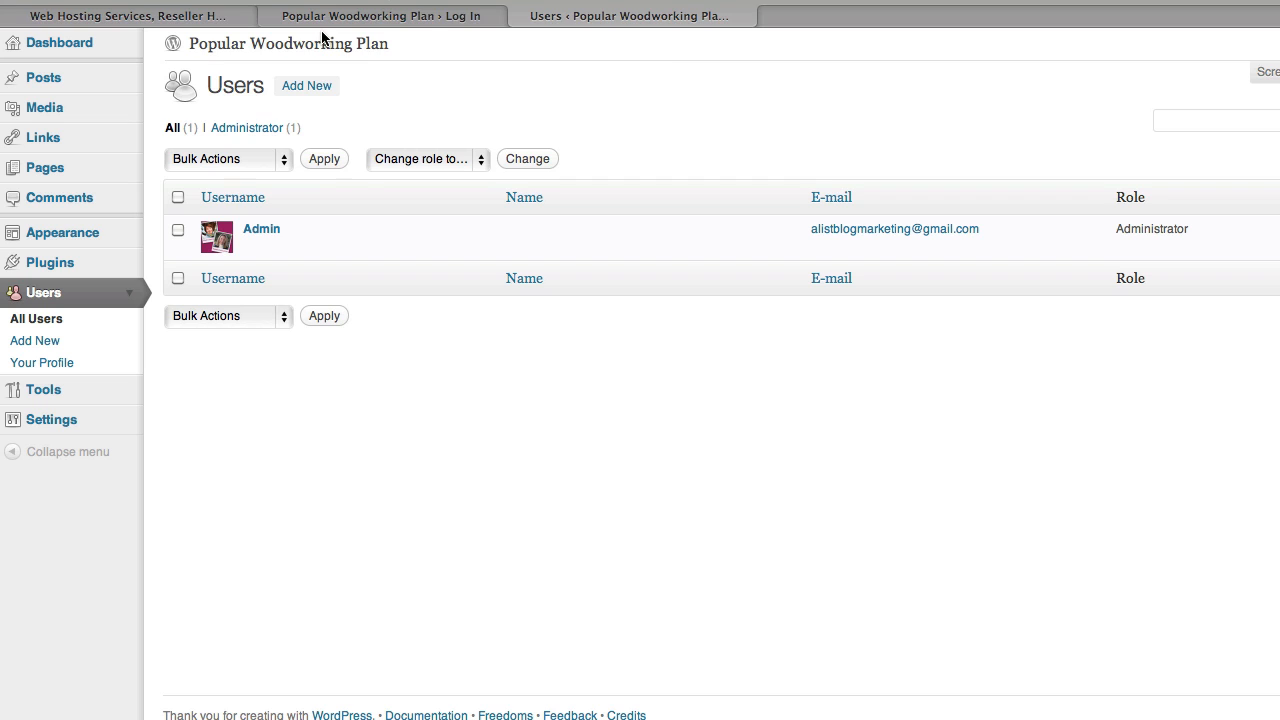
- Start a new user and enter their e-mail address and a strong password, typed twice
{"action": "left_click", "coordinate": [310, 85]}
{"action": "key", "text": "Tab"}
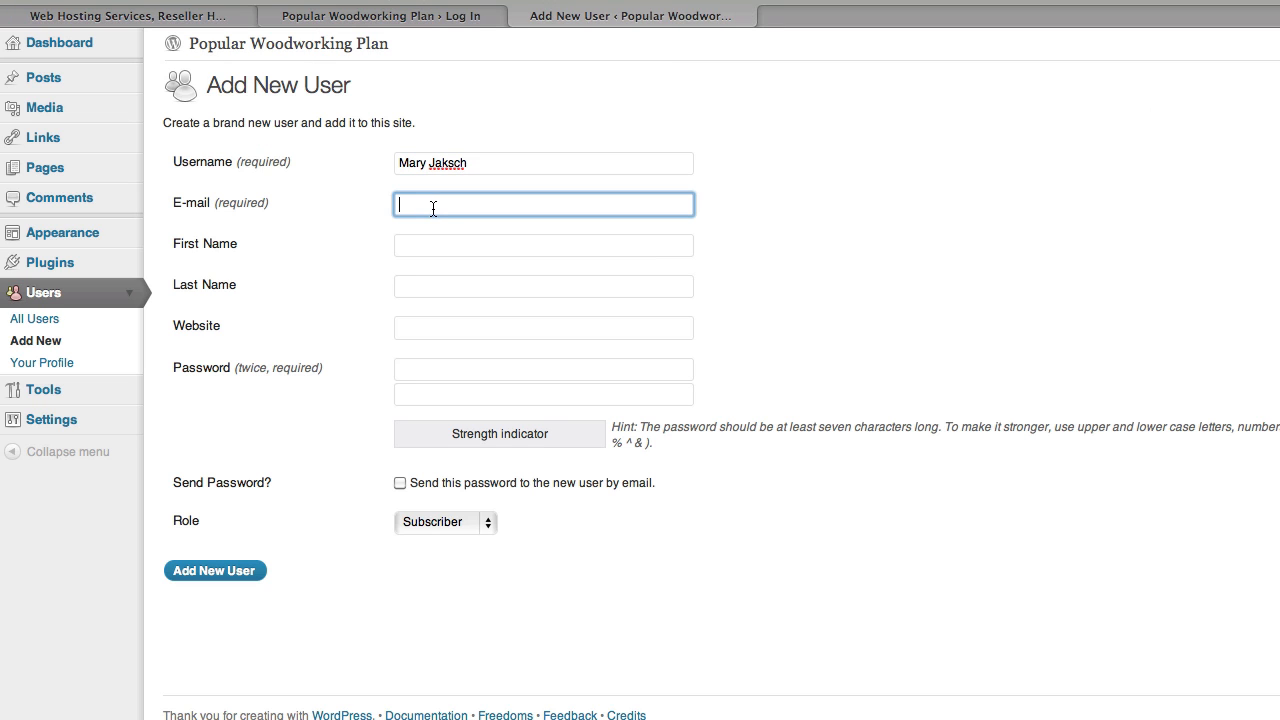
{"action": "left_click", "coordinate": [460, 378]}
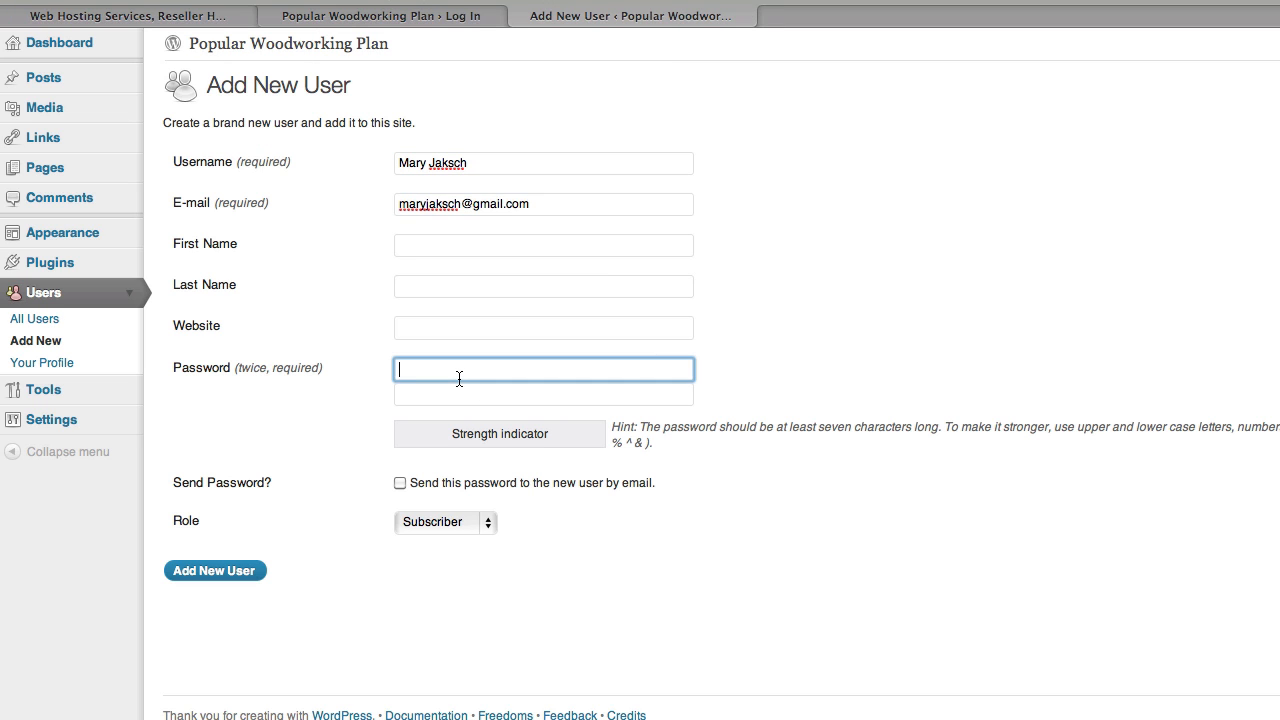
{"action": "type", "text": "•••••••••••"}
{"action": "key", "text": "Tab"}
{"action": "type", "text": "•••••••••••"}
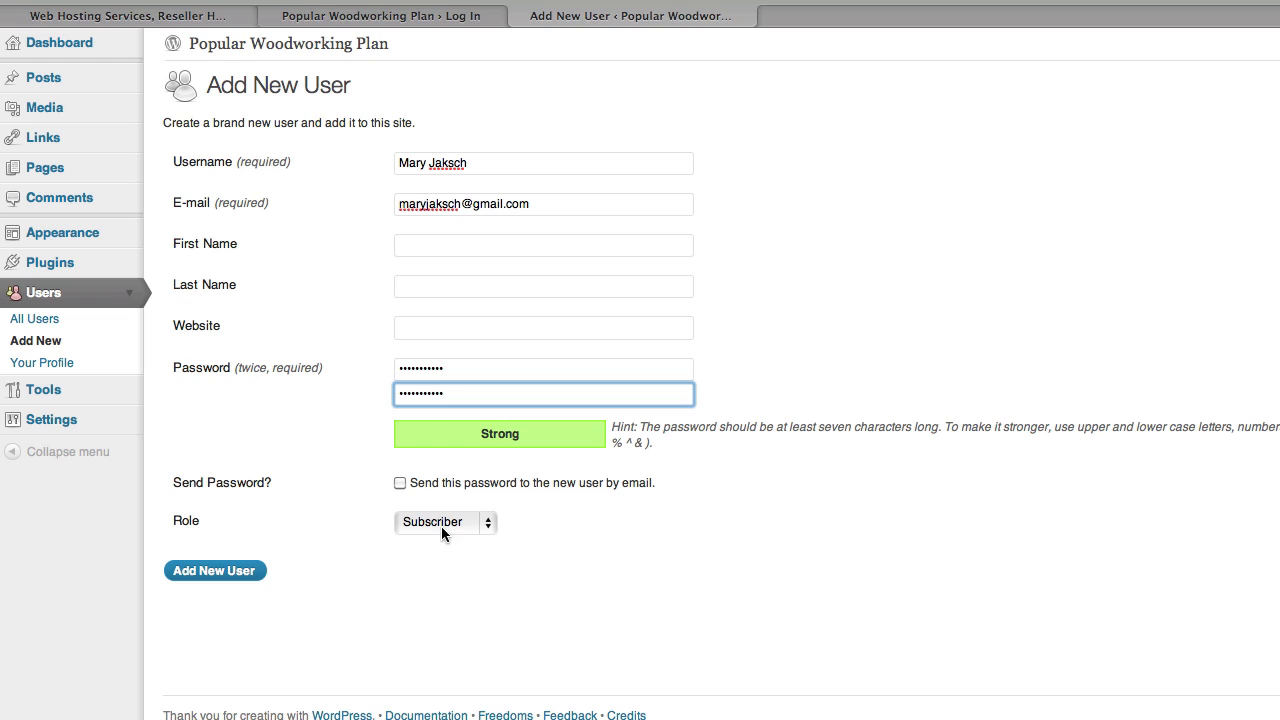
- Have the password e-mailed, give the user the Administrator role, and create the account
{"action": "left_click", "coordinate": [400, 484]}
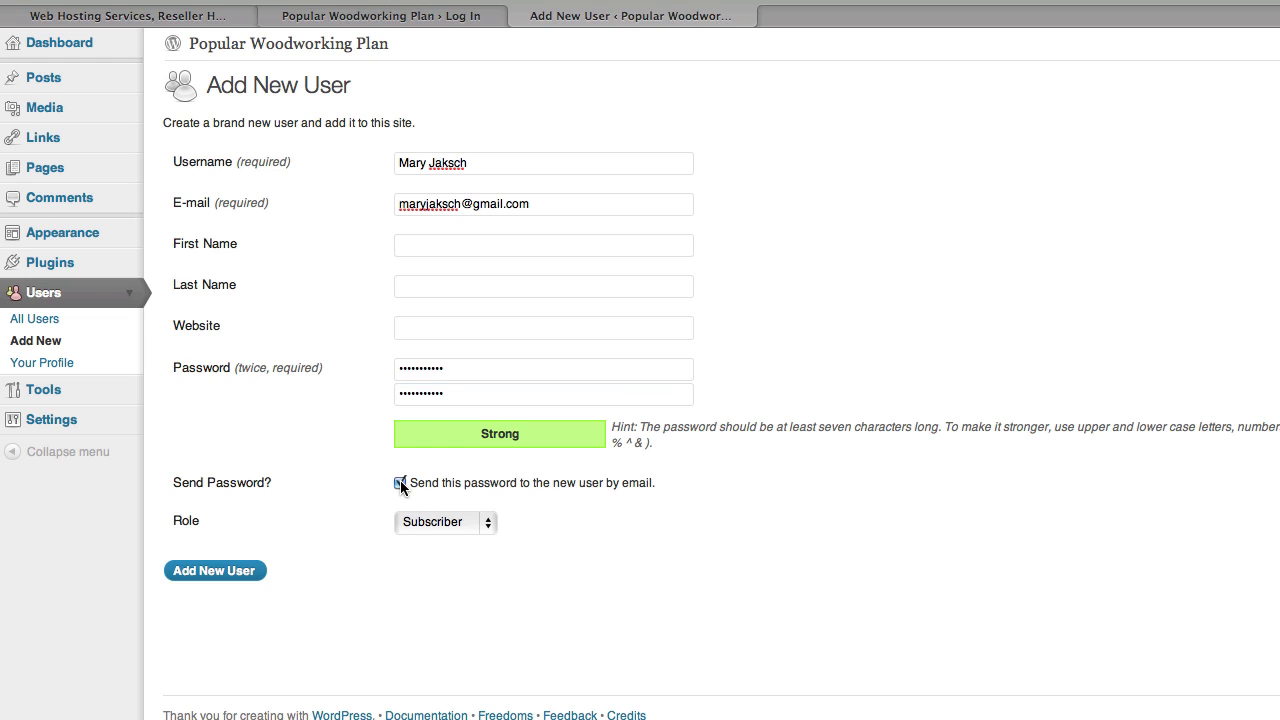
{"action": "left_click", "coordinate": [489, 523]}
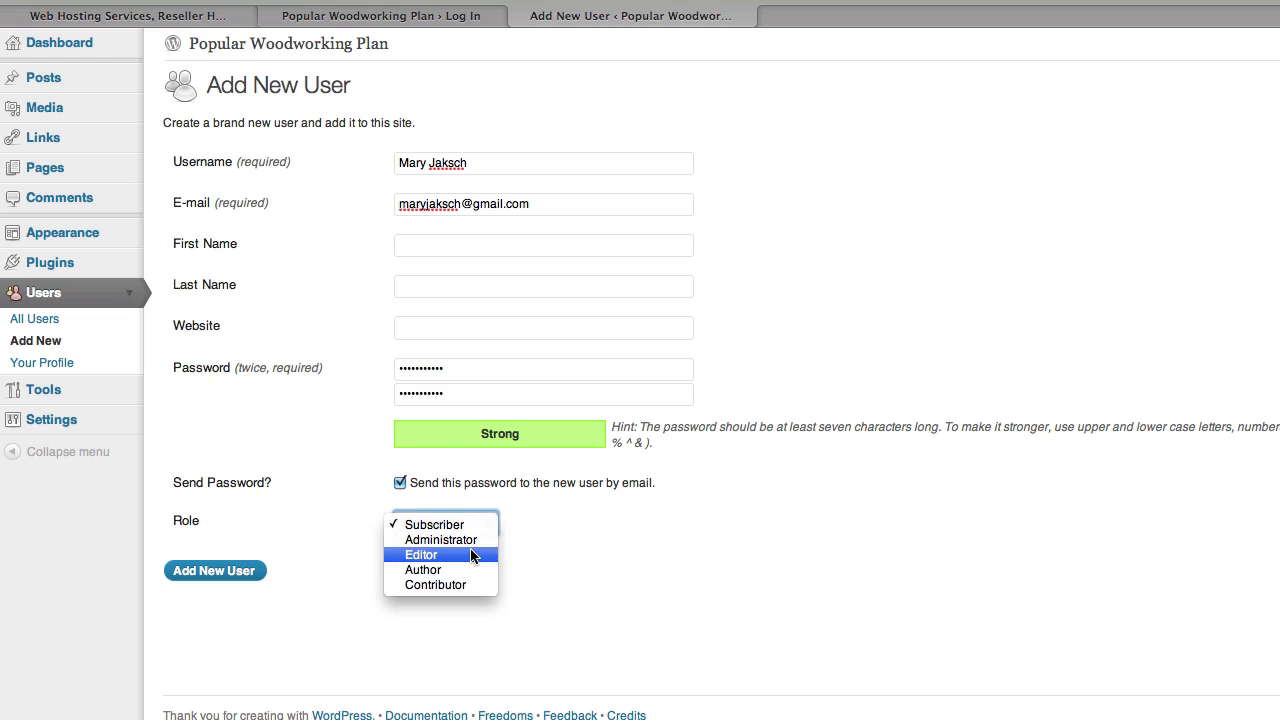
{"action": "key", "text": "Escape"}
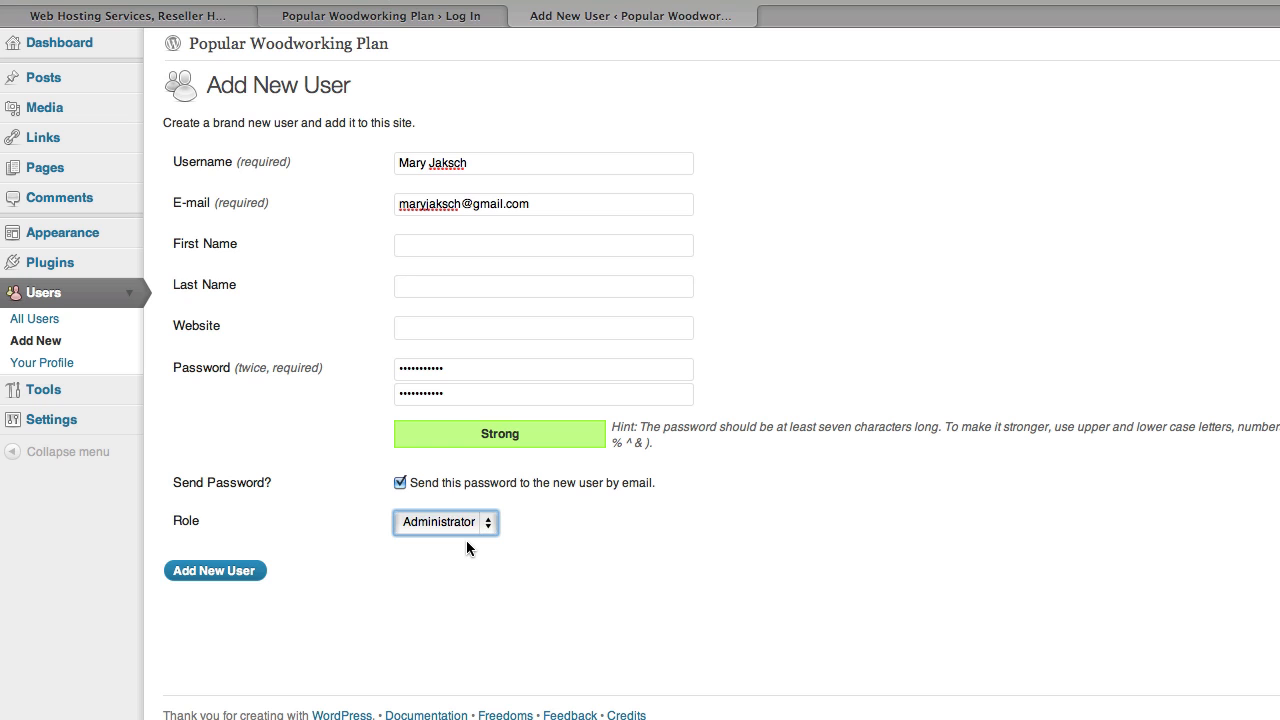
{"action": "left_click", "coordinate": [219, 570]}
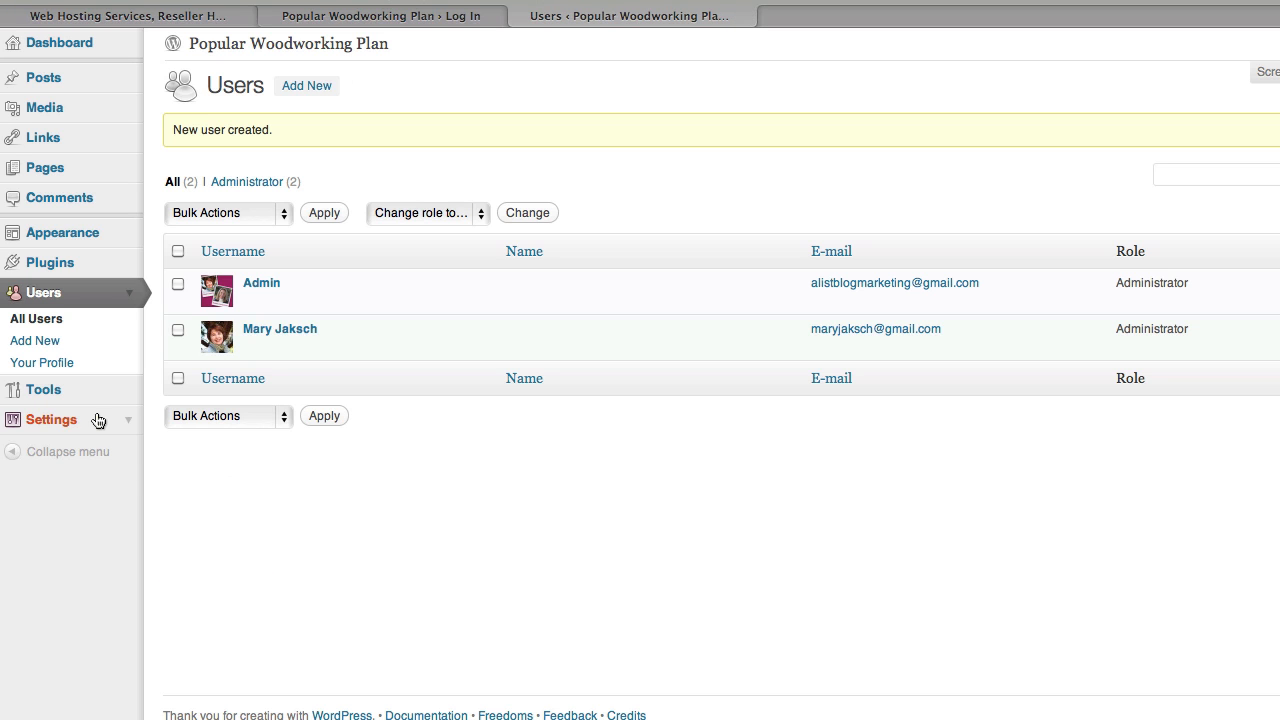
- Bring up General Settings with the site title 'Popular Woodworking Plan' and the empty tagline
{"action": "left_click", "coordinate": [57, 421]}
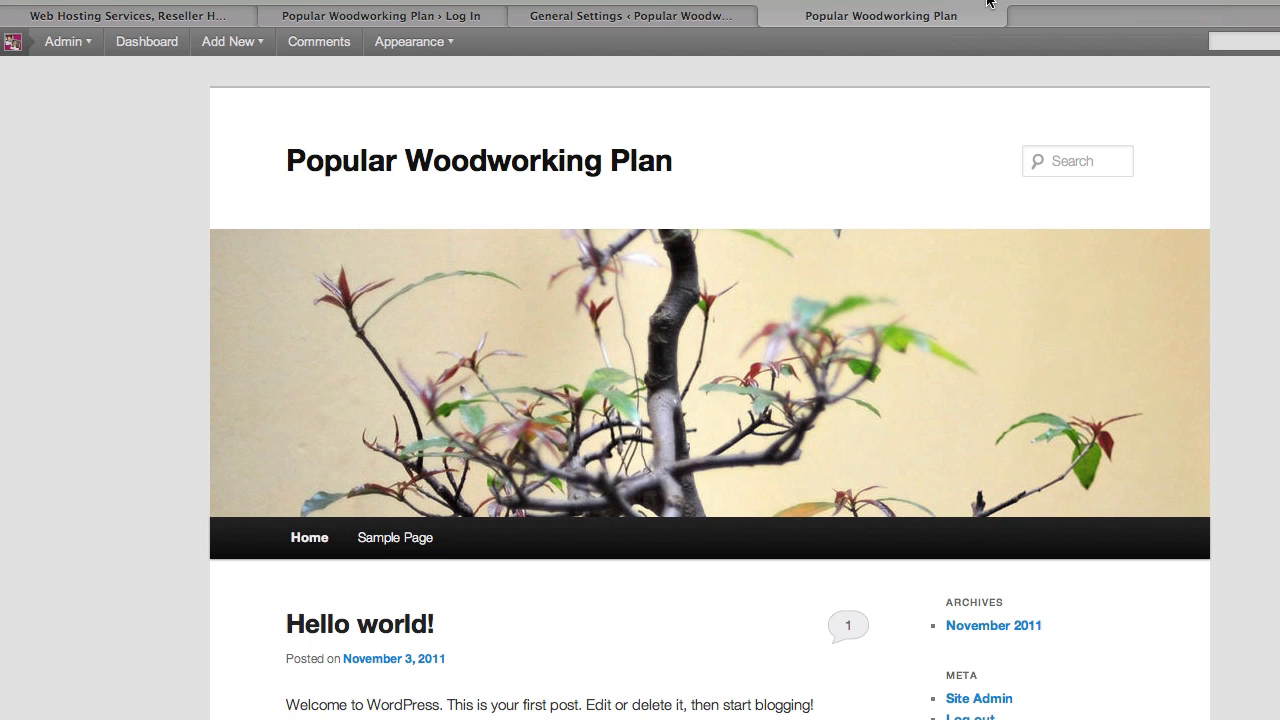
{"action": "left_click", "coordinate": [640, 18]}
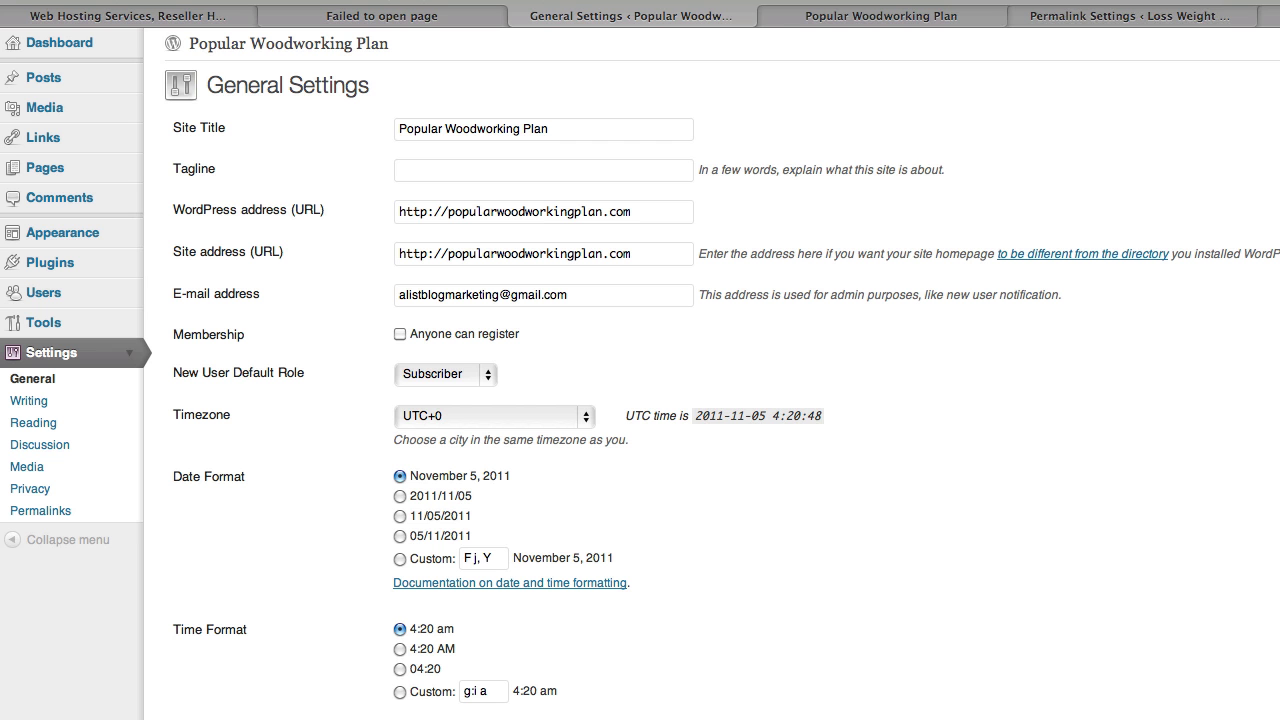
{"action": "left_click", "coordinate": [569, 130]}
- Paste 'the best source of working plans' as the tagline, save, and view the front page
{"action": "left_click", "coordinate": [453, 171]}
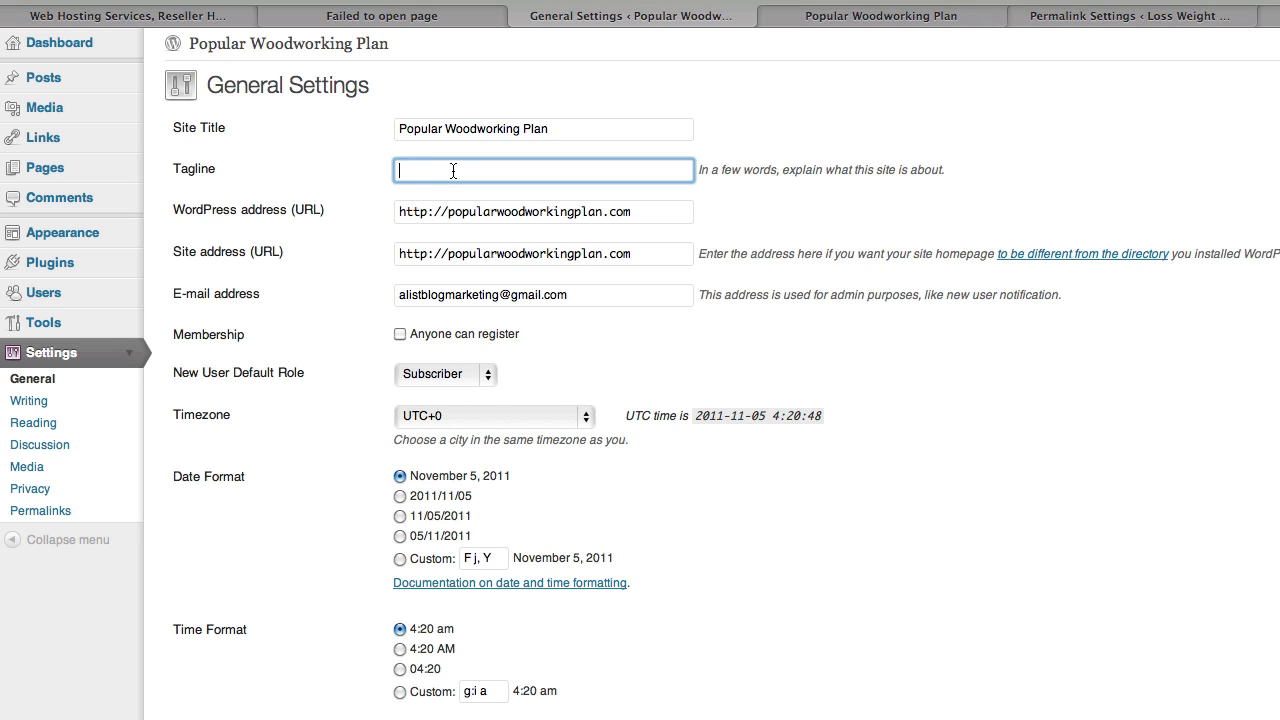
{"action": "type", "text": "the best source of working plans"}
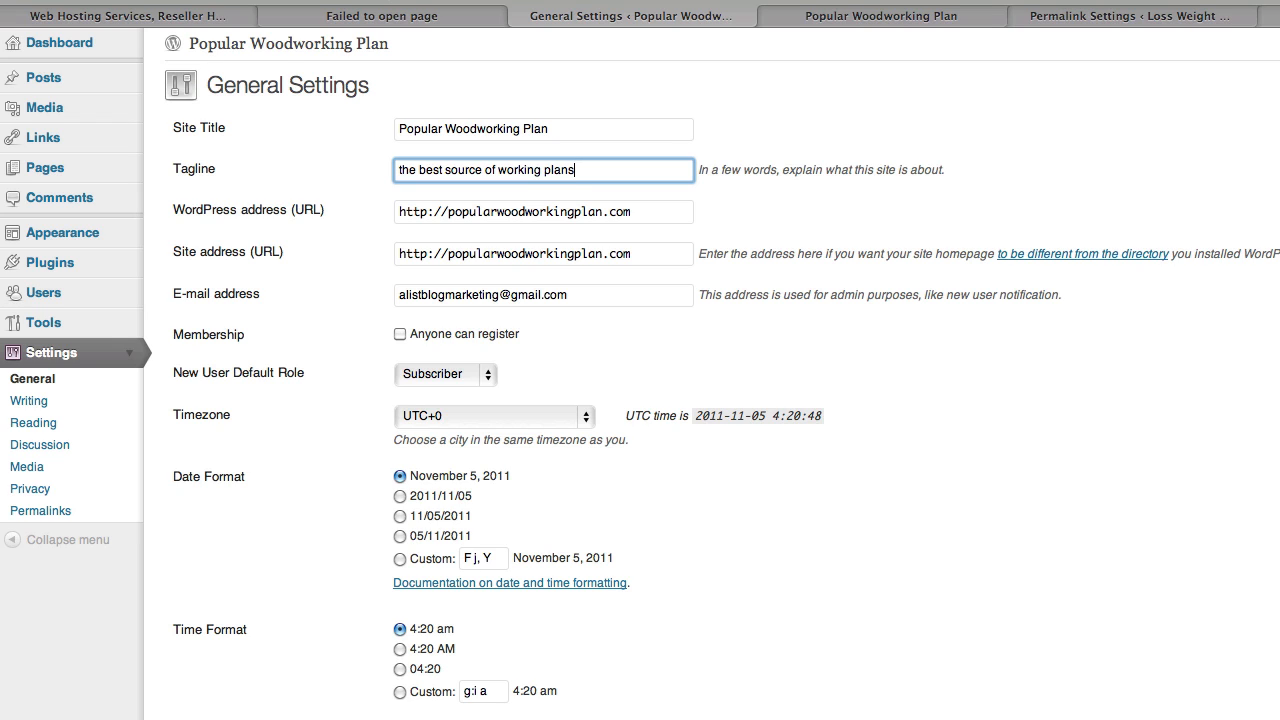
{"action": "scroll", "coordinate": [214, 640], "scroll_direction": "down", "scroll_amount": 3}
{"action": "left_click", "coordinate": [214, 638]}
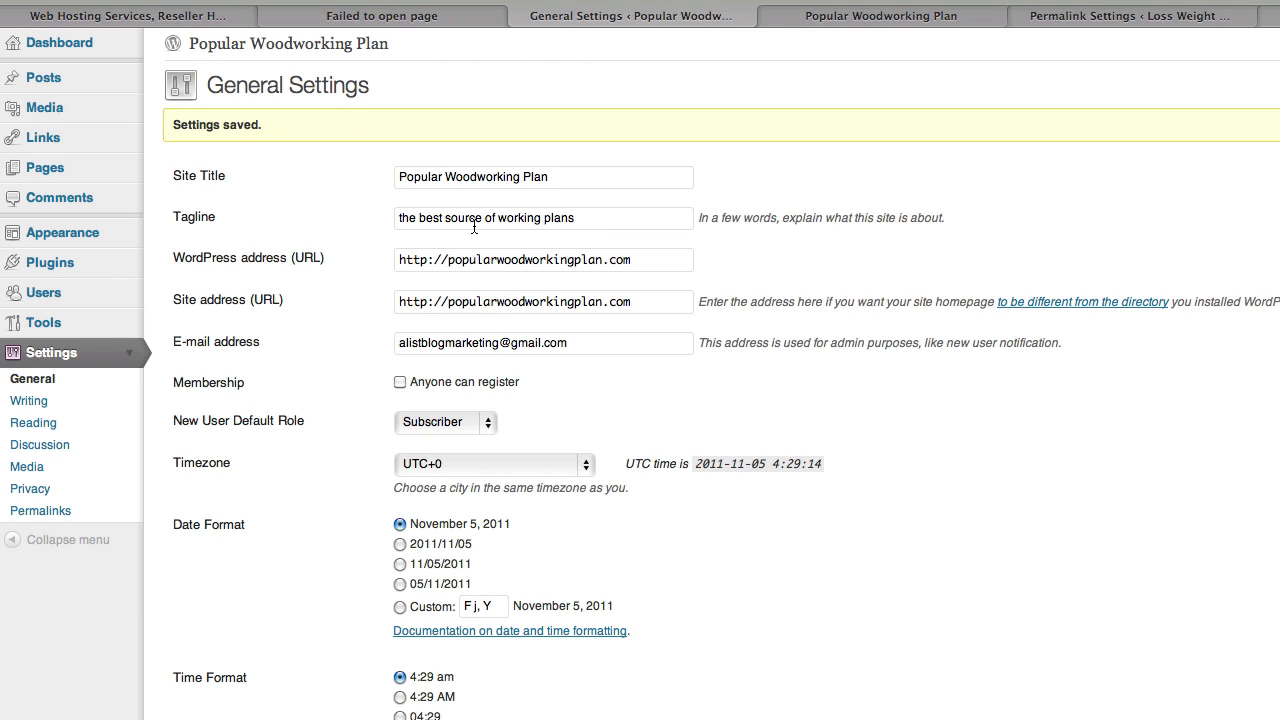
{"action": "left_click", "coordinate": [892, 18]}
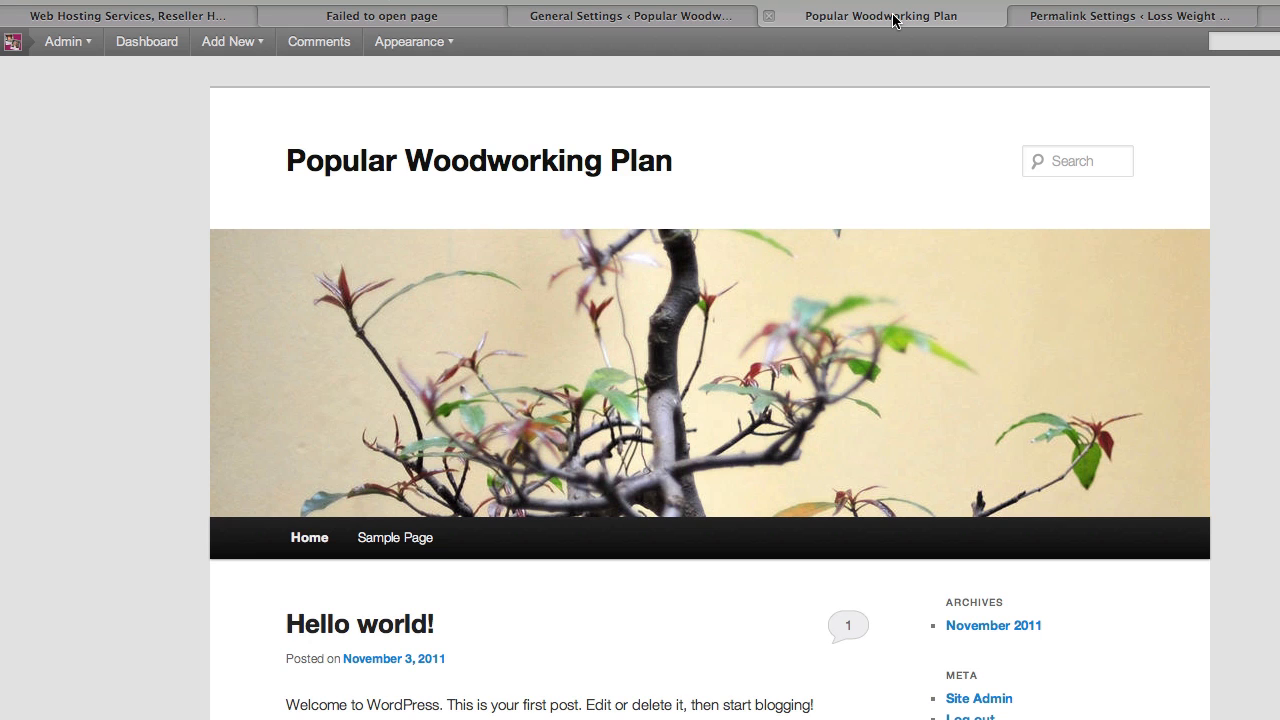
- Reload the front page to confirm the new tagline, then go back to General Settings
{"action": "key", "text": "super+r"}
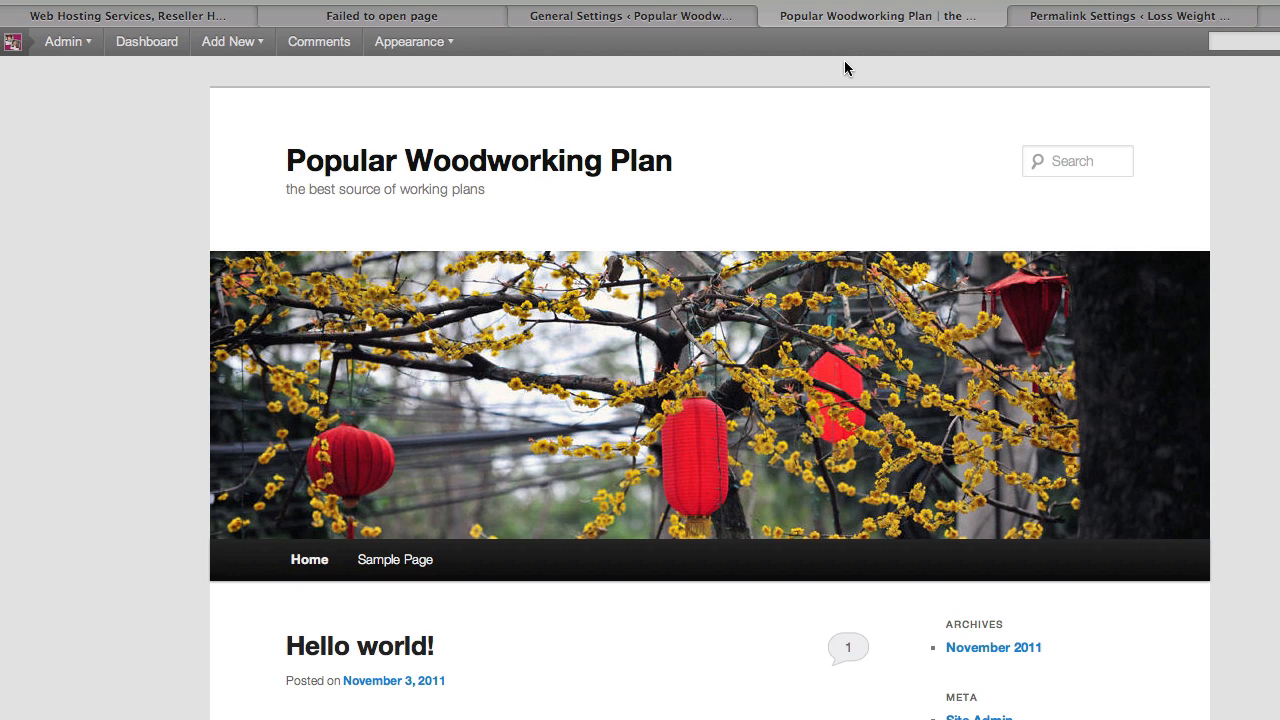
{"action": "left_click", "coordinate": [752, 16]}
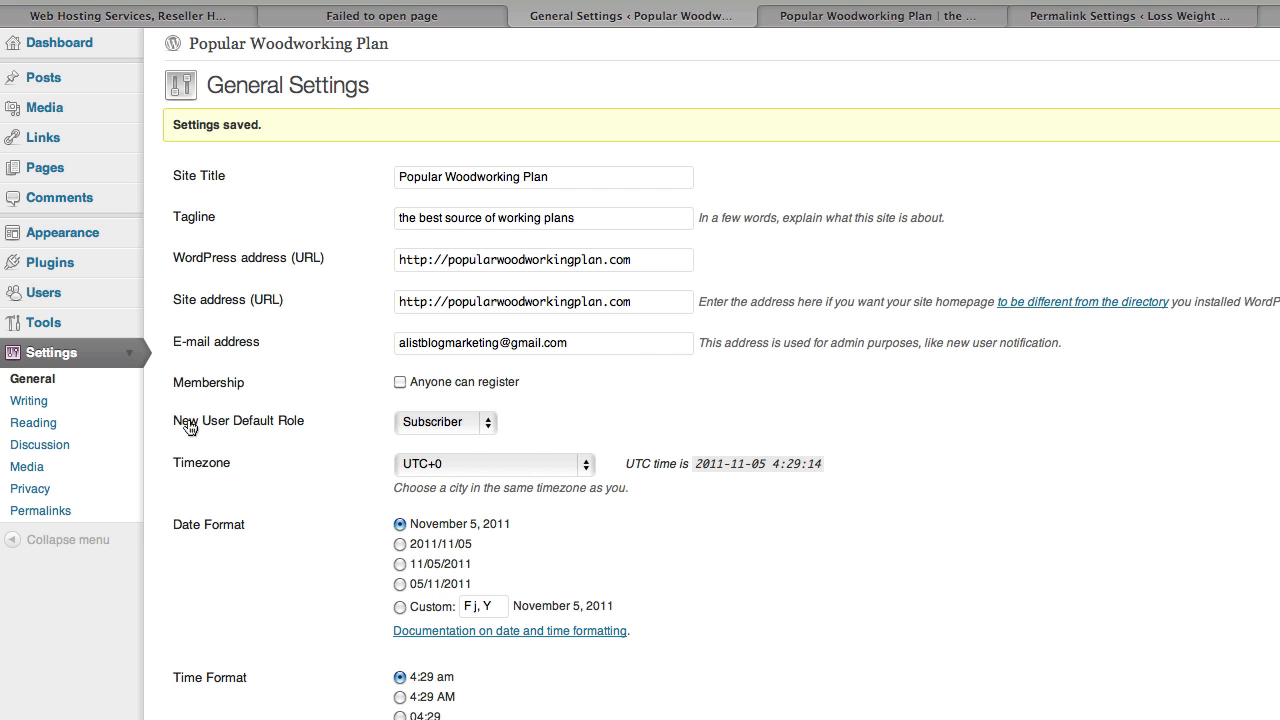
- Set the permalinks to the custom structure /%postname%/ and save them
{"action": "left_click", "coordinate": [47, 512]}
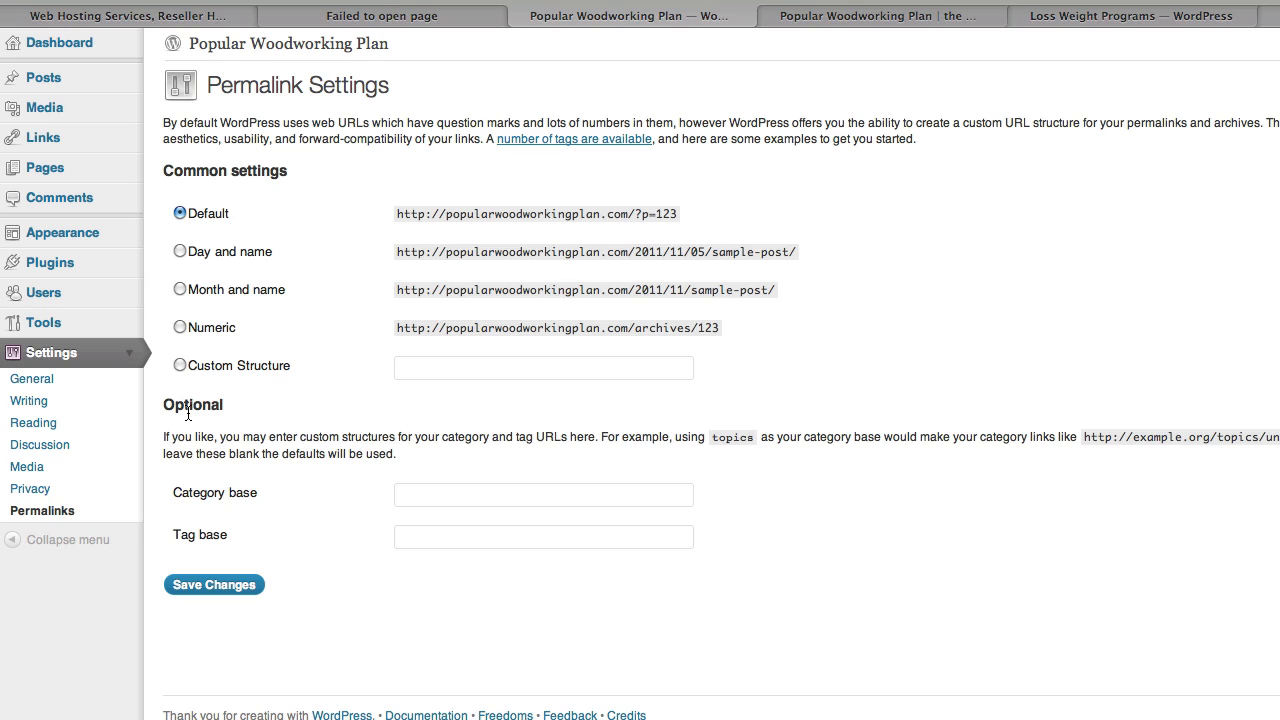
{"action": "left_click", "coordinate": [179, 365]}
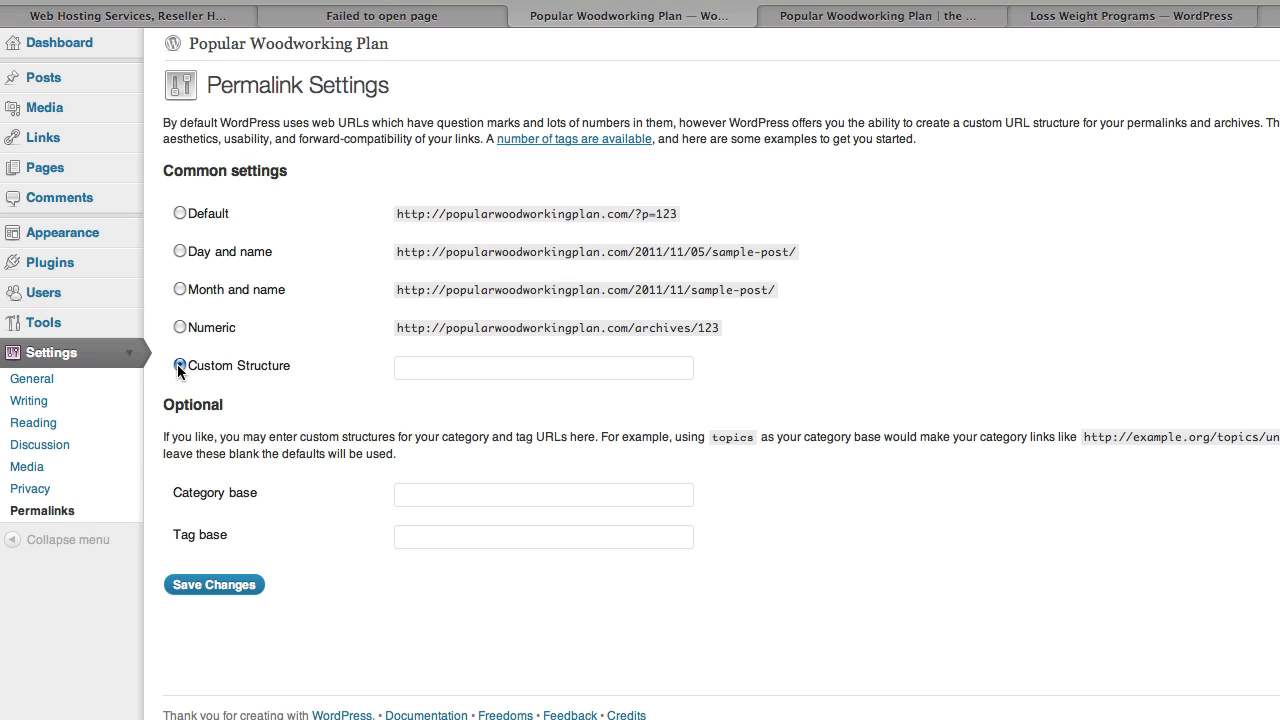
{"action": "left_click", "coordinate": [424, 373]}
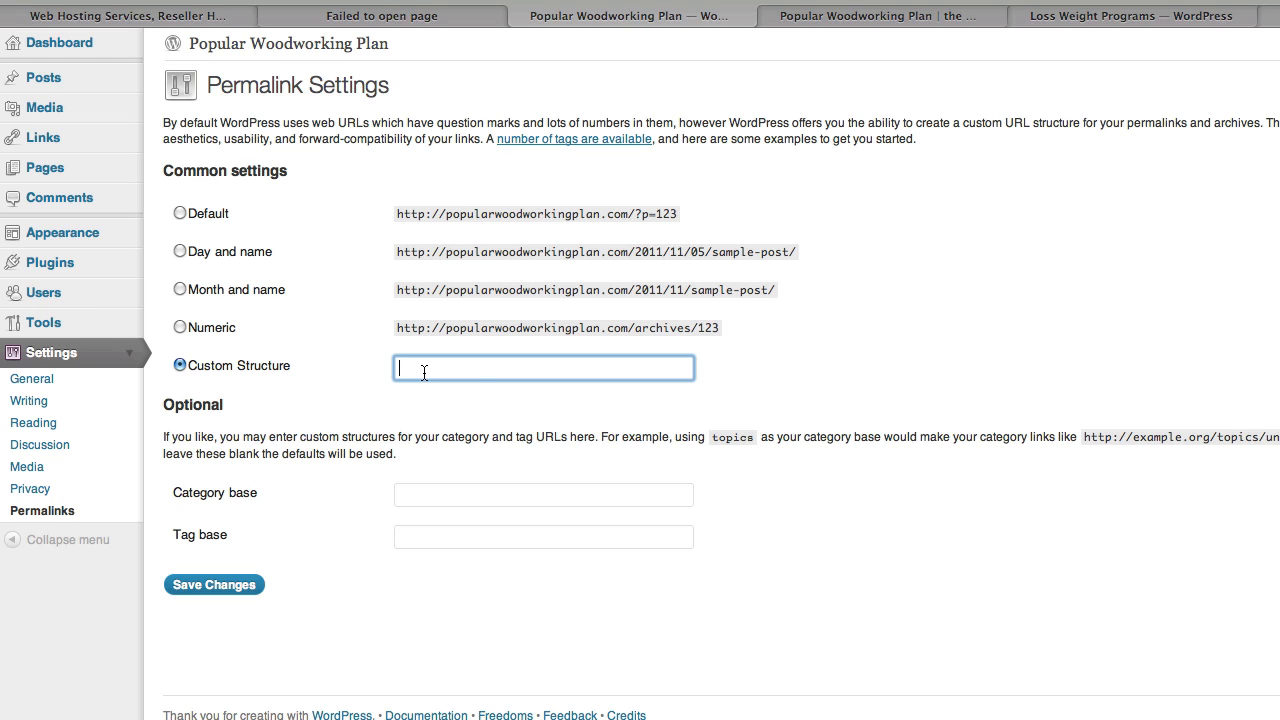
{"action": "type", "text": "/%postname%/"}
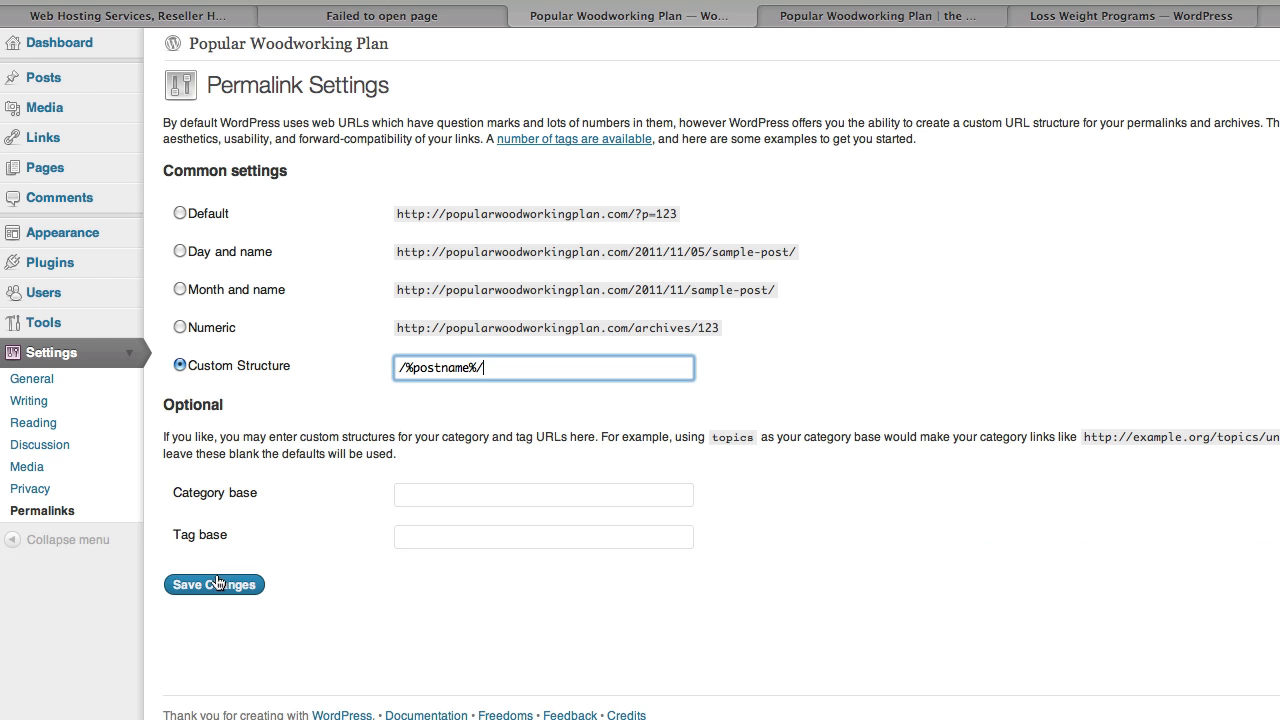
{"action": "left_click", "coordinate": [217, 585]}
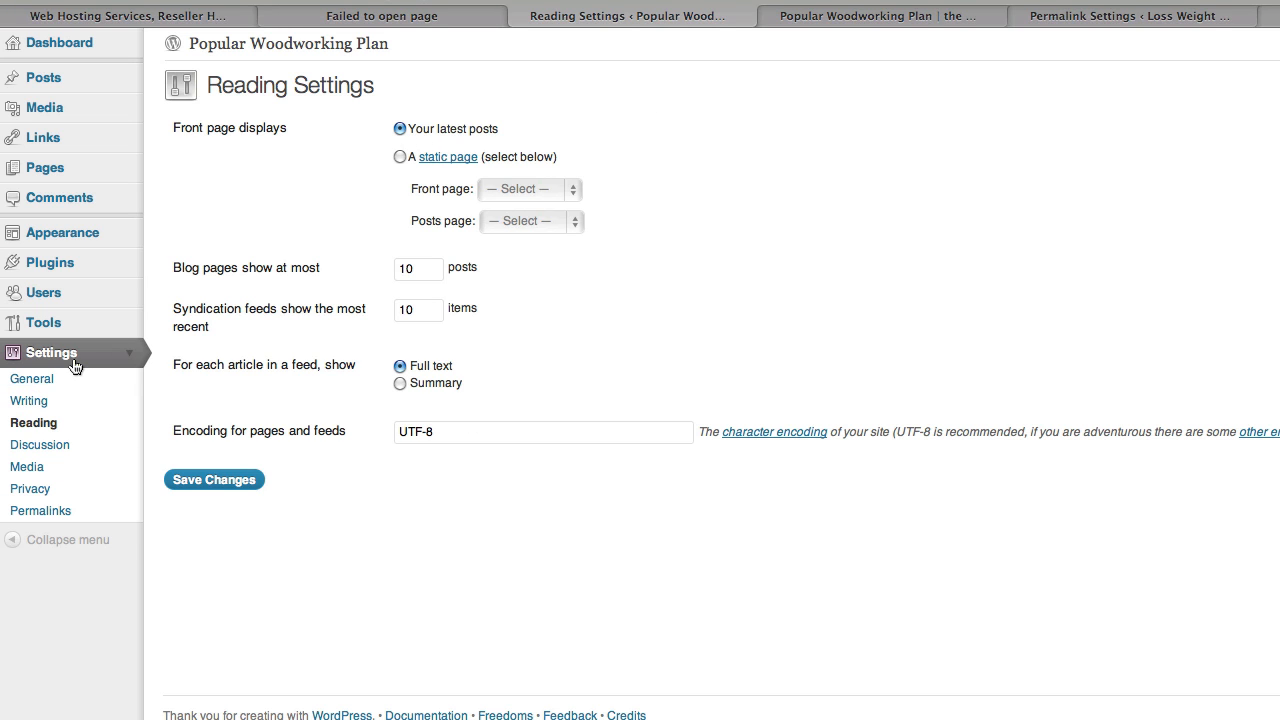
- Go to the Discussion settings, leaving Reading at latest posts and 10 posts per page
{"action": "left_click", "coordinate": [48, 445]}
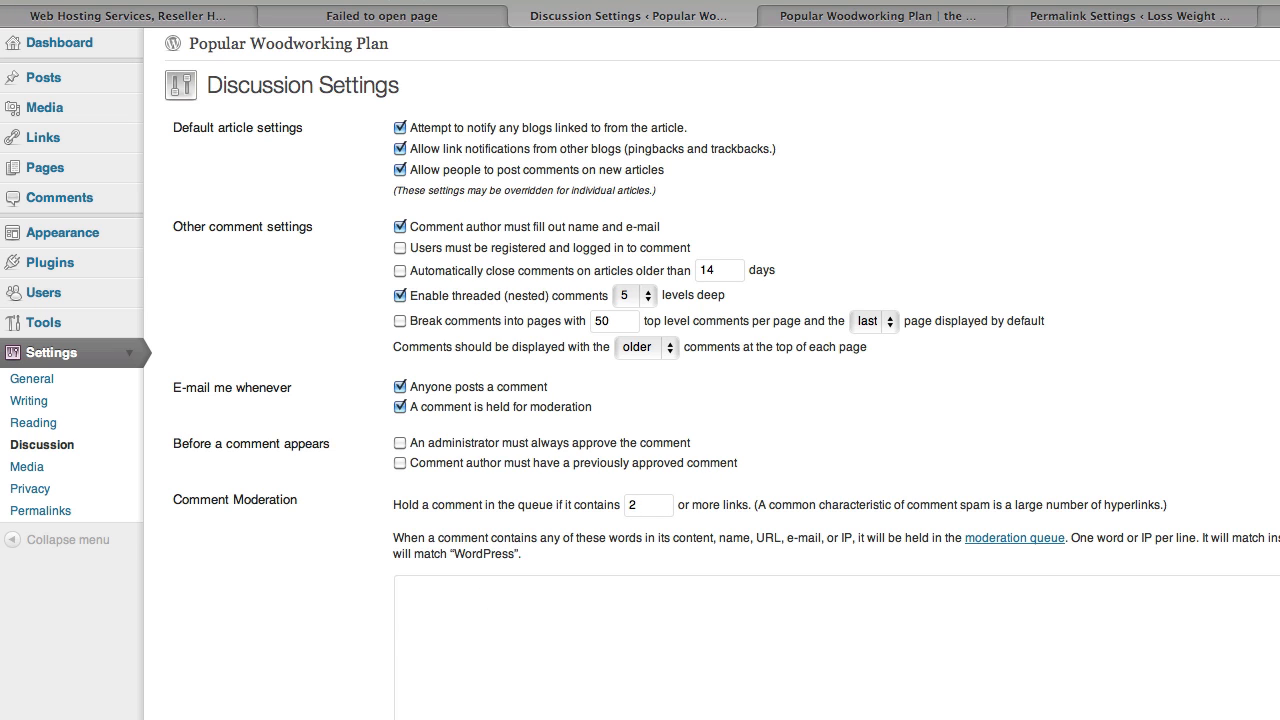
- Save the Discussion settings with both pre-approval options off, then view the front page
{"action": "scroll", "coordinate": [640, 400], "scroll_direction": "down", "scroll_amount": 15}
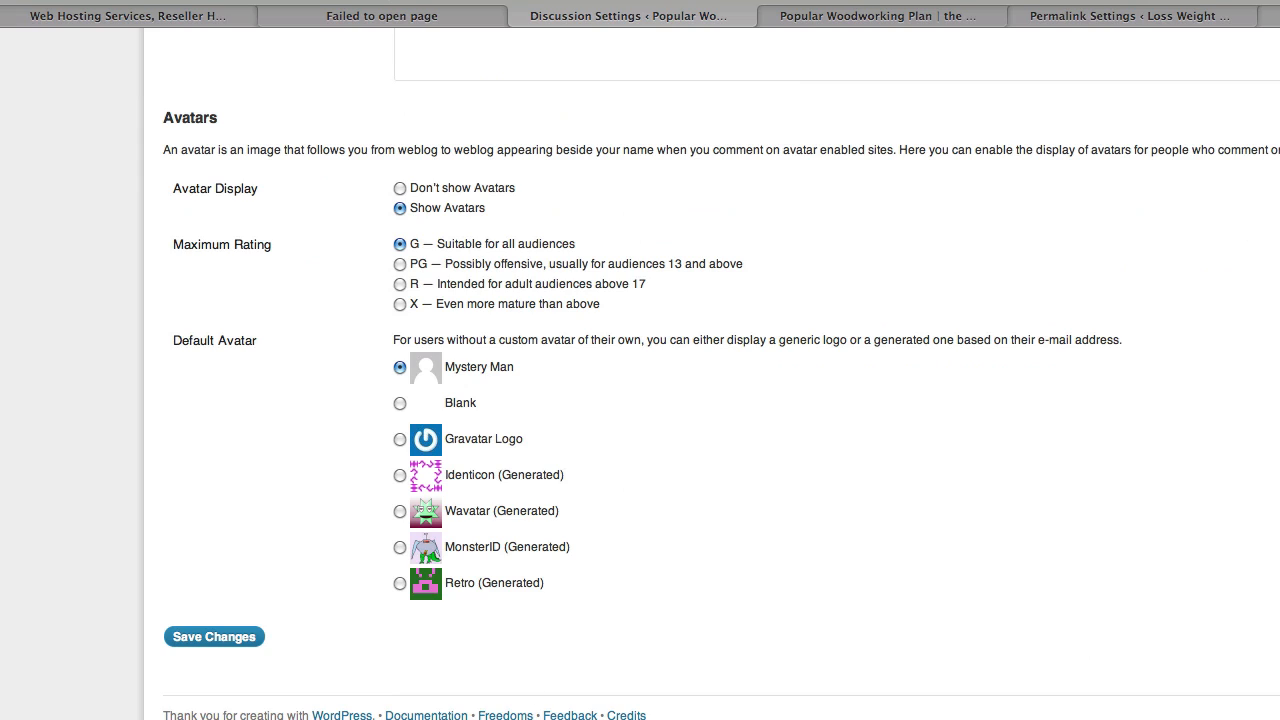
{"action": "left_click", "coordinate": [210, 638]}
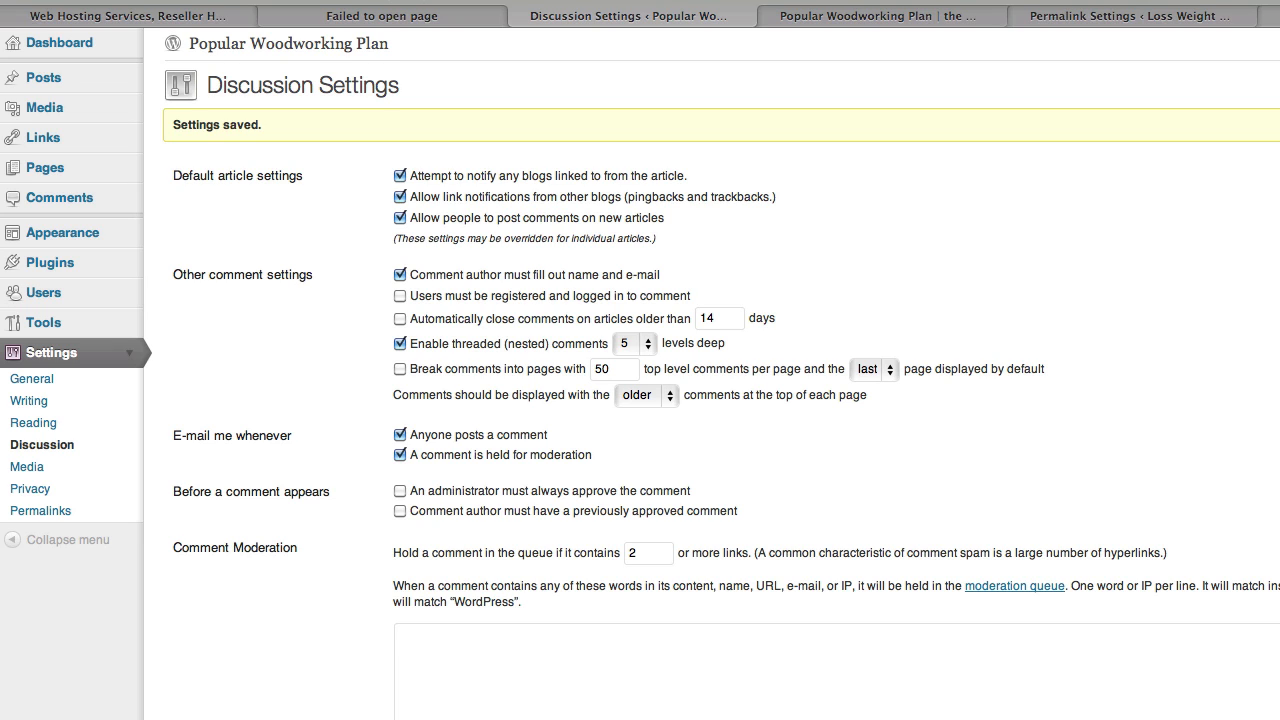
{"action": "left_click", "coordinate": [893, 17]}
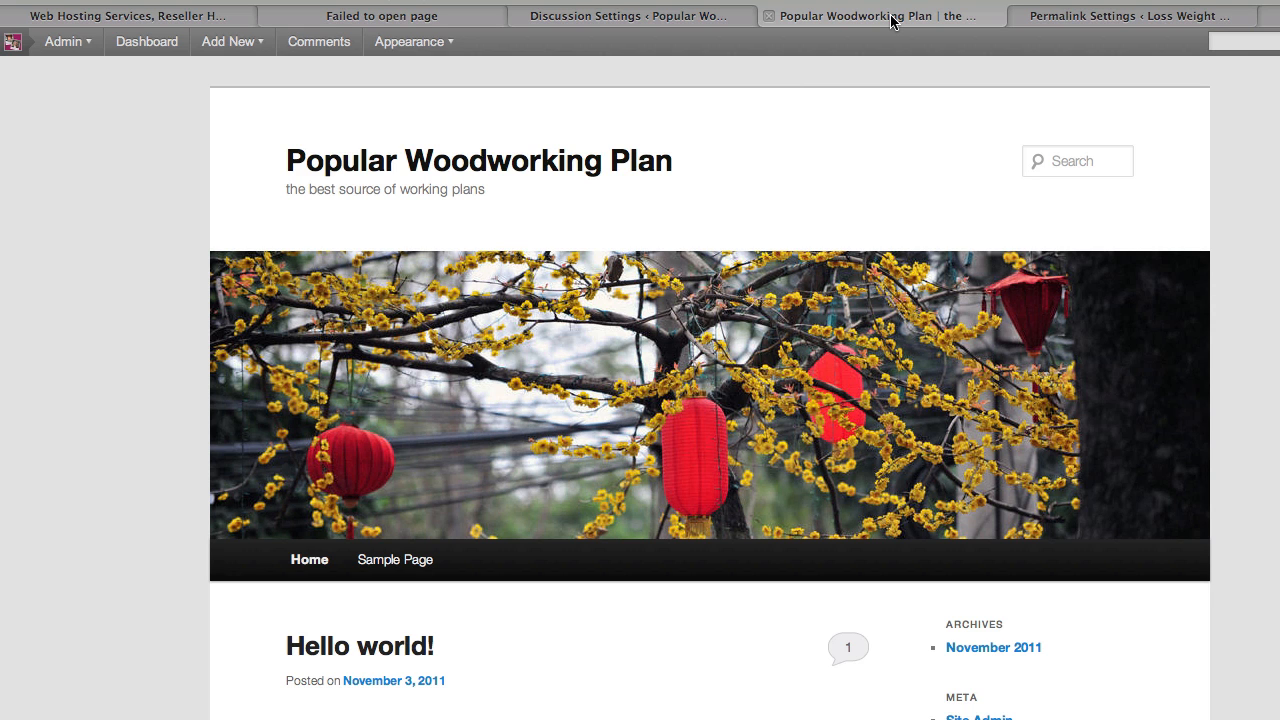